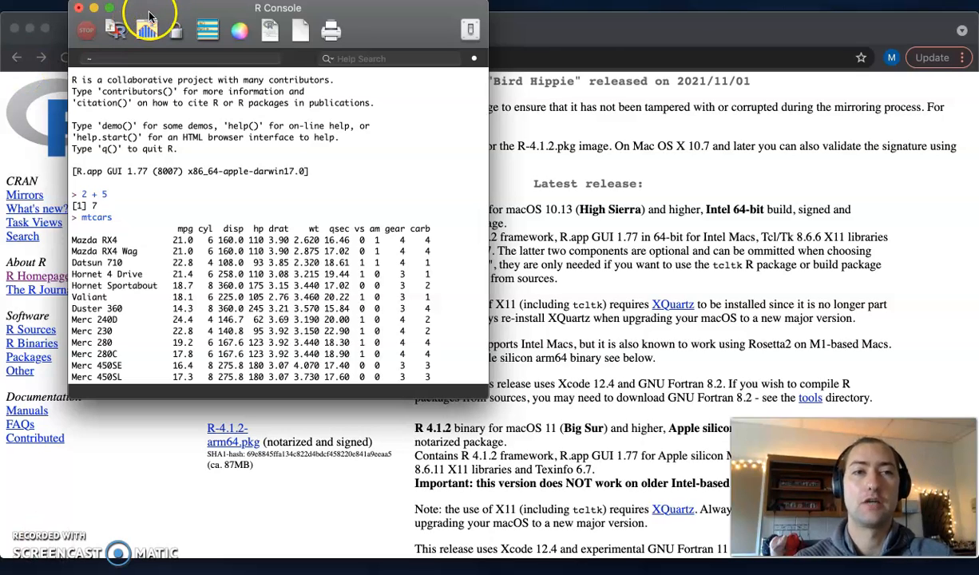
# Quit the R console session without saving the workspace image
pyautogui.click(79, 9)
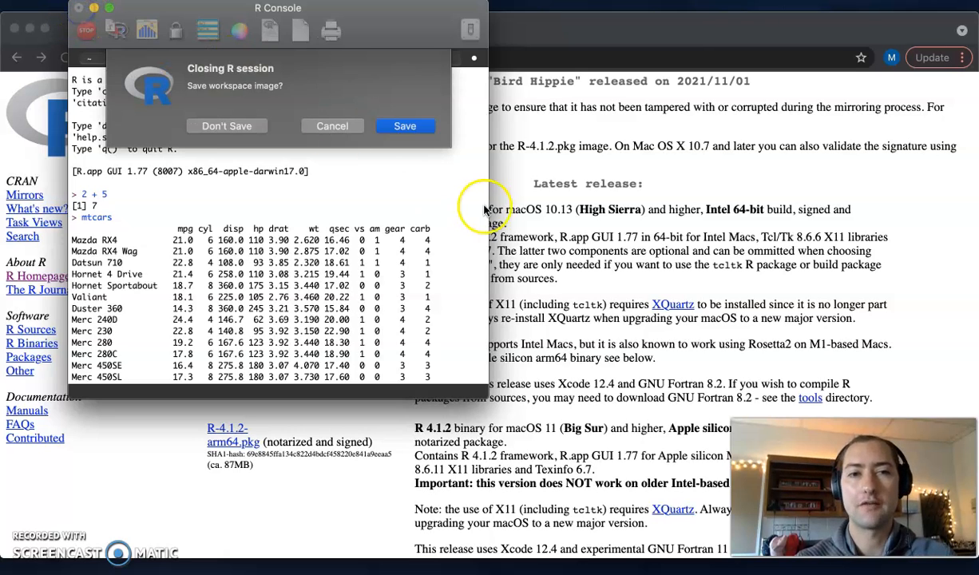
pyautogui.click(239, 125)
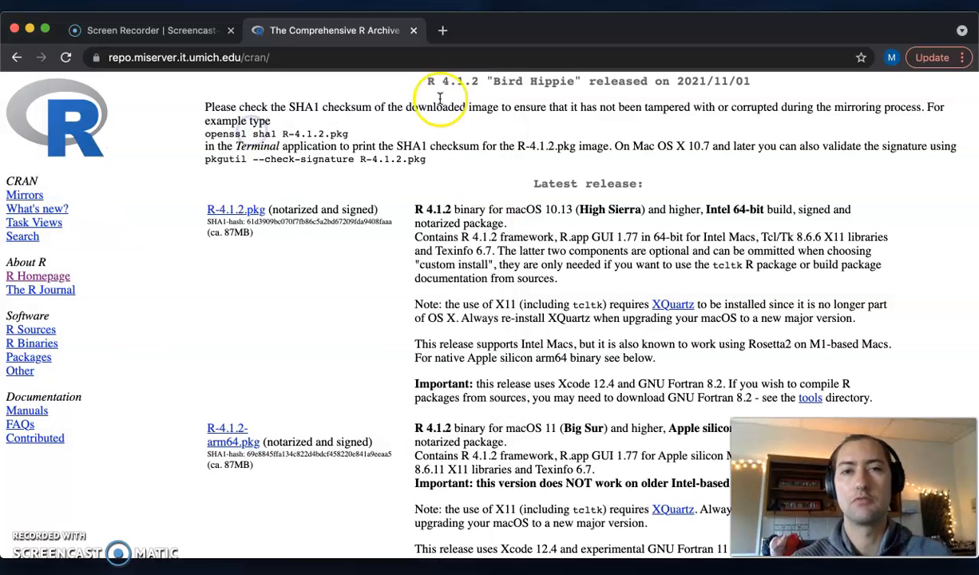
# Search the web for "install r studio" in a new browser tab and open the Download the RStudio IDE page
pyautogui.click(443, 31)
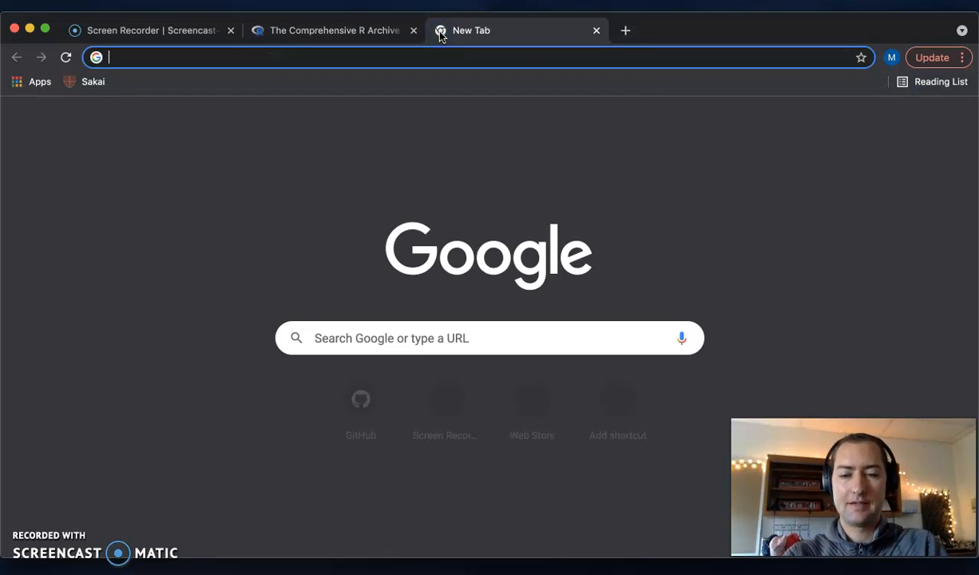
pyautogui.write('install r studio')
pyautogui.press('Return')
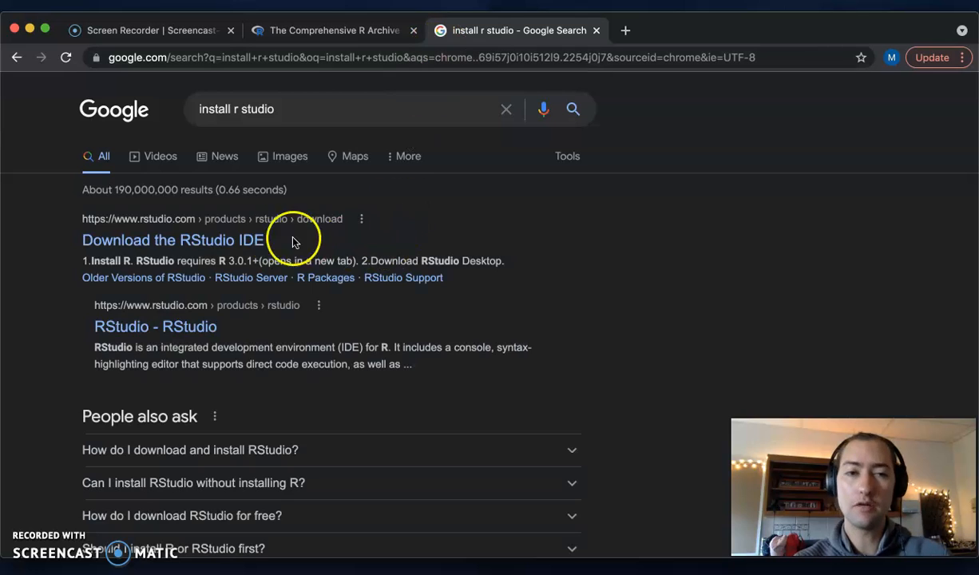
pyautogui.click(212, 245)
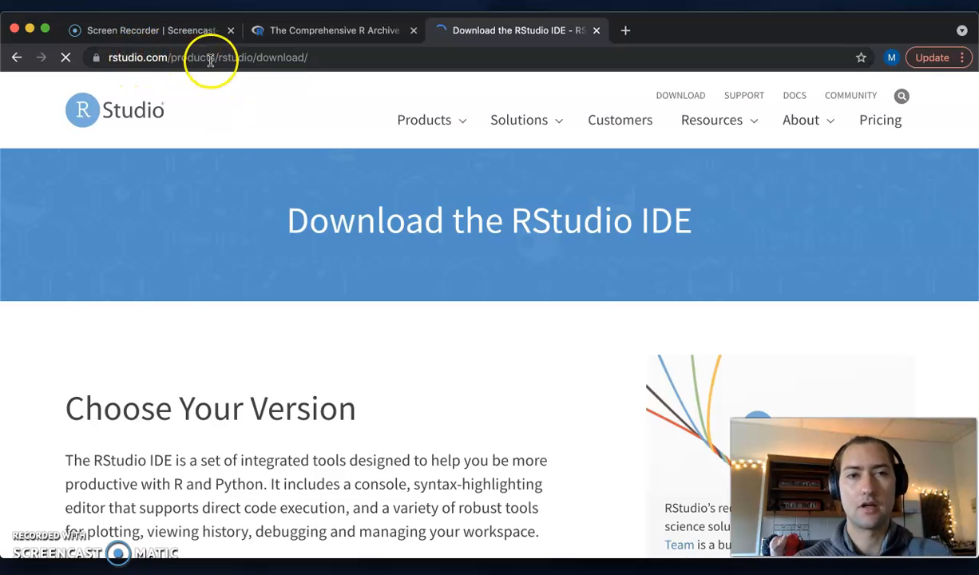
# Download the free RStudio Desktop installer for Mac, version 2021.09.1+372
pyautogui.scroll(-3, 318, 202)
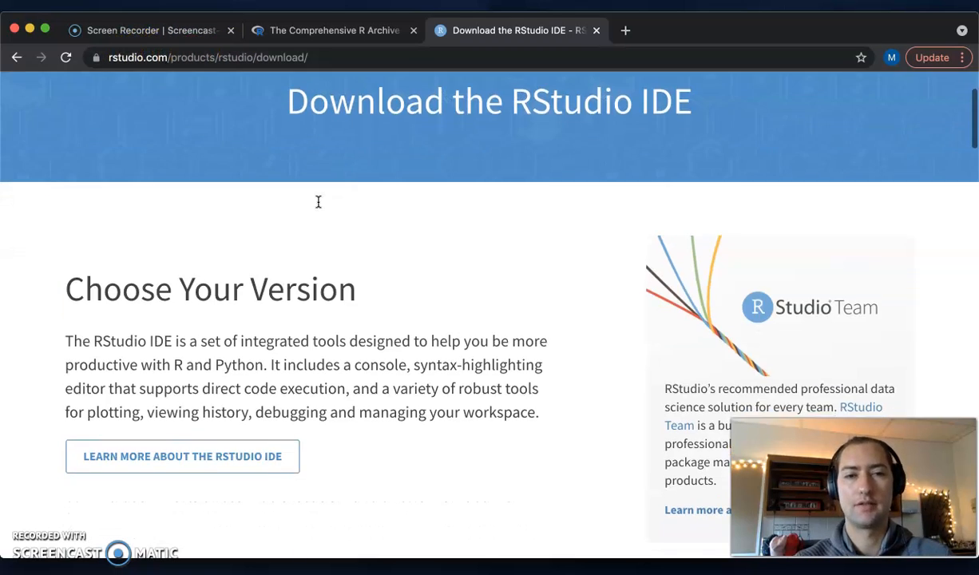
pyautogui.scroll(-5, 318, 202)
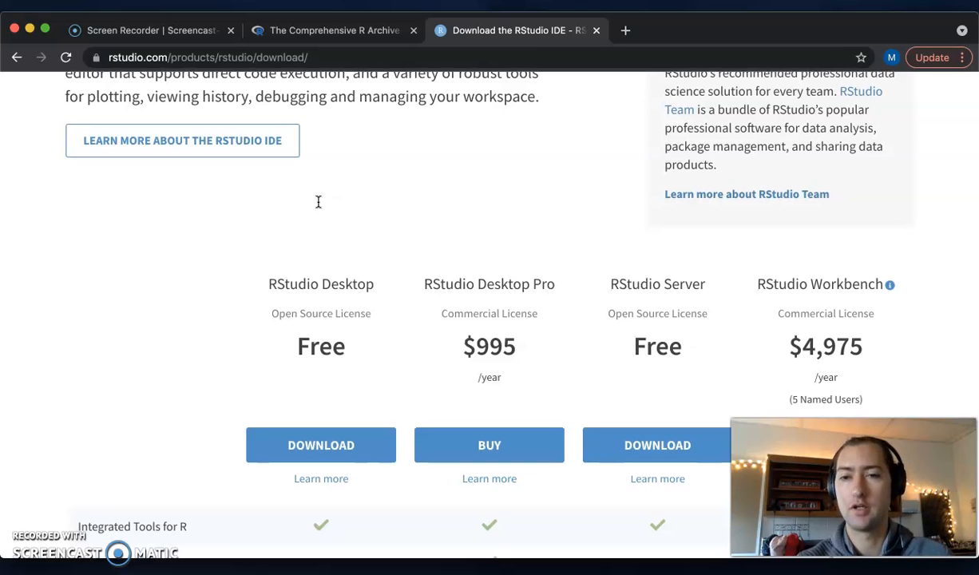
pyautogui.scroll(-3, 318, 203)
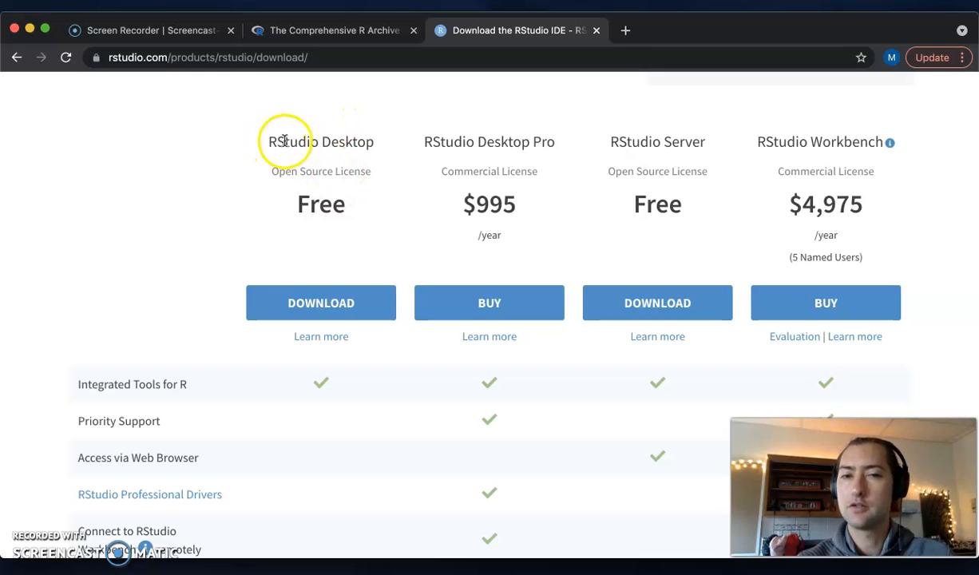
pyautogui.scroll(-1, 319, 286)
pyautogui.click(324, 282)
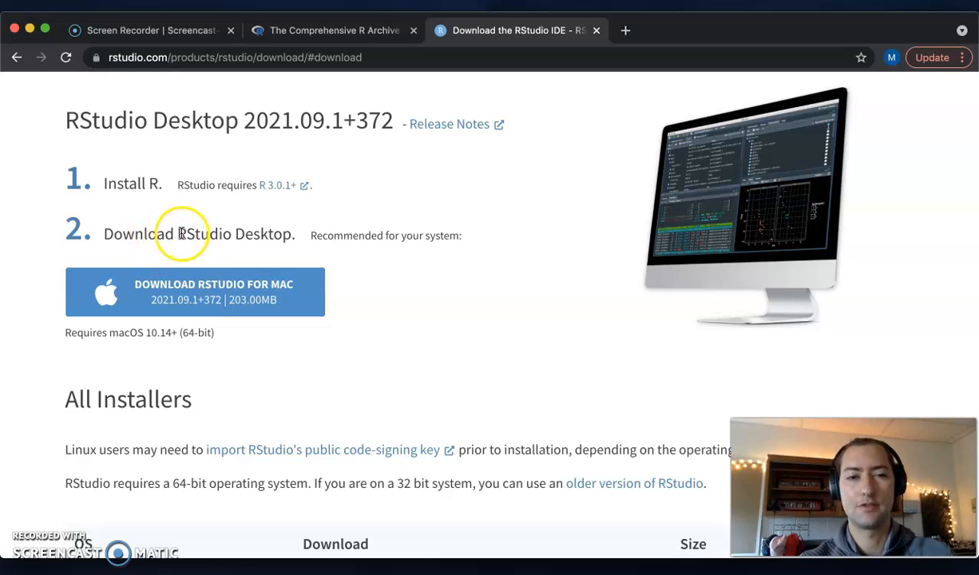
pyautogui.click(186, 295)
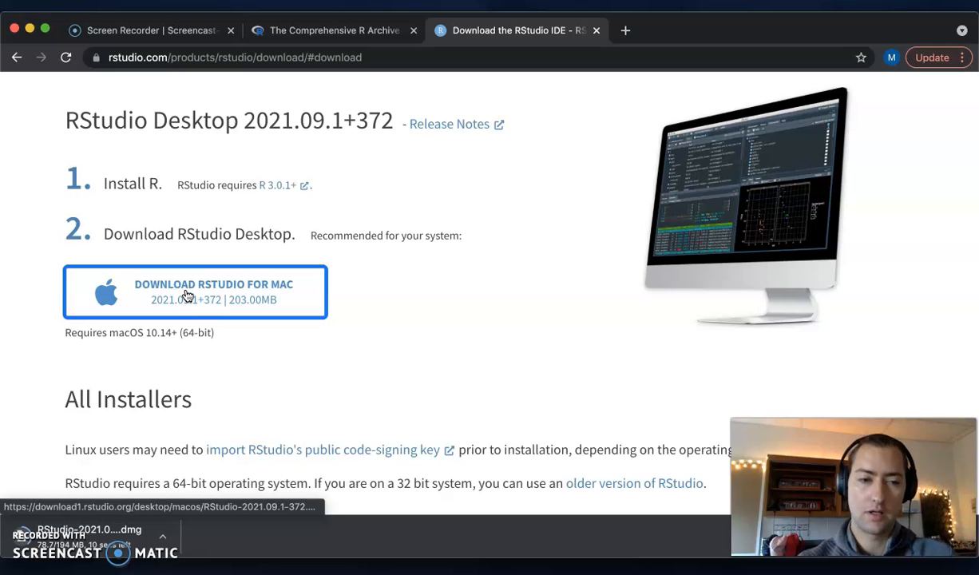
pyautogui.click(164, 498)
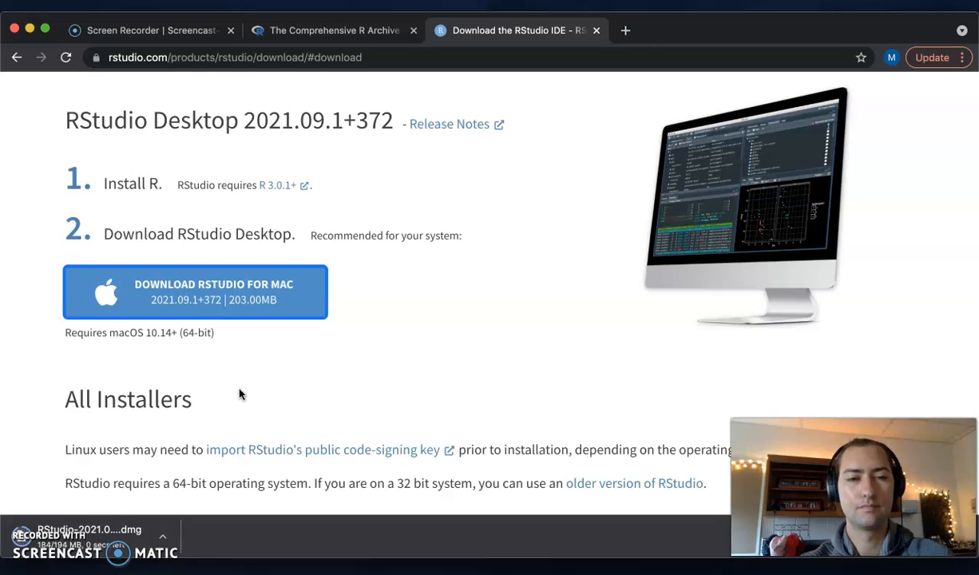
# Open the downloaded RStudio disk image and copy RStudio into the Applications folder
pyautogui.click(118, 523)
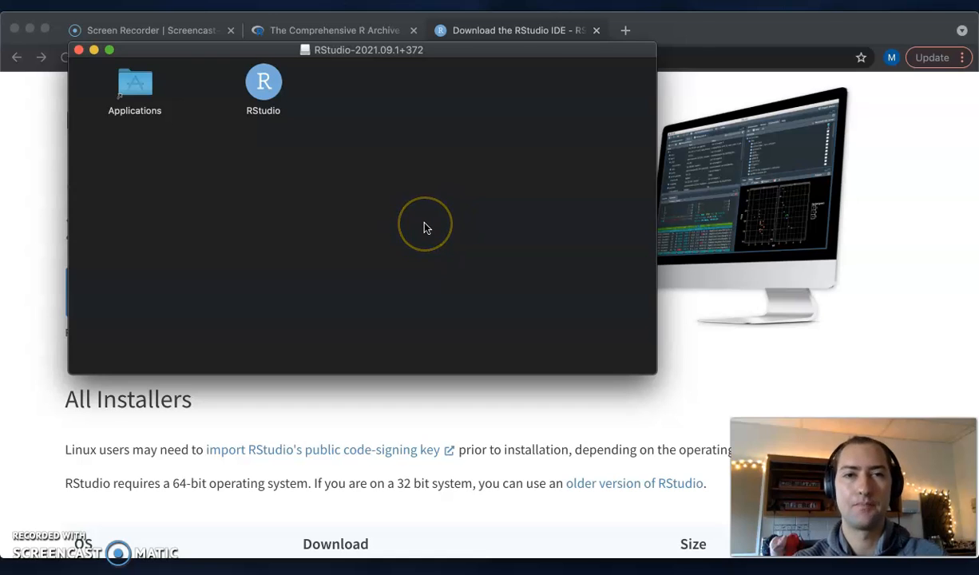
pyautogui.click(281, 86)
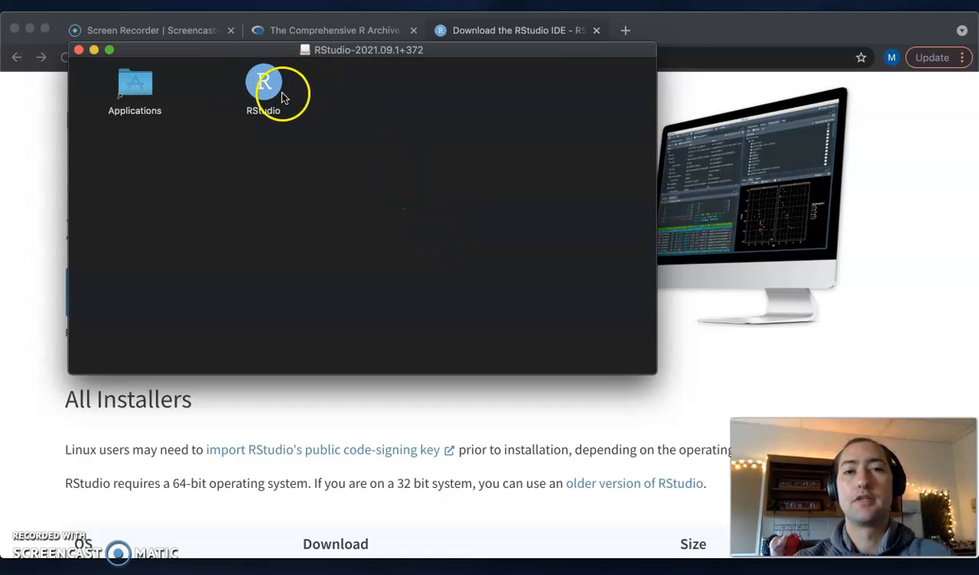
pyautogui.click(267, 92)
pyautogui.moveTo(269, 93); pyautogui.dragTo(143, 94)
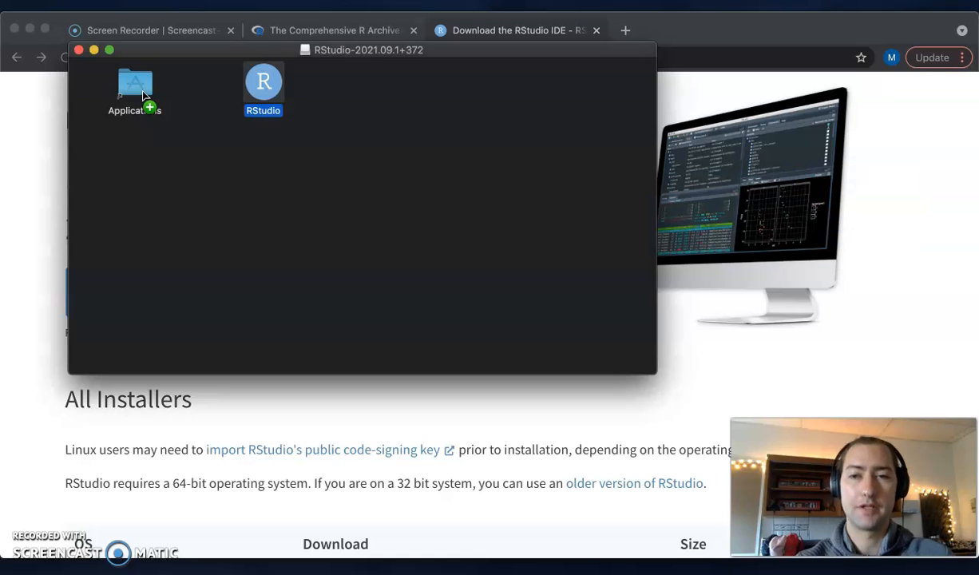
# Launch the installed RStudio from Launchpad, allow it to open, and reposition its window on the desktop
pyautogui.moveTo(250, 570)
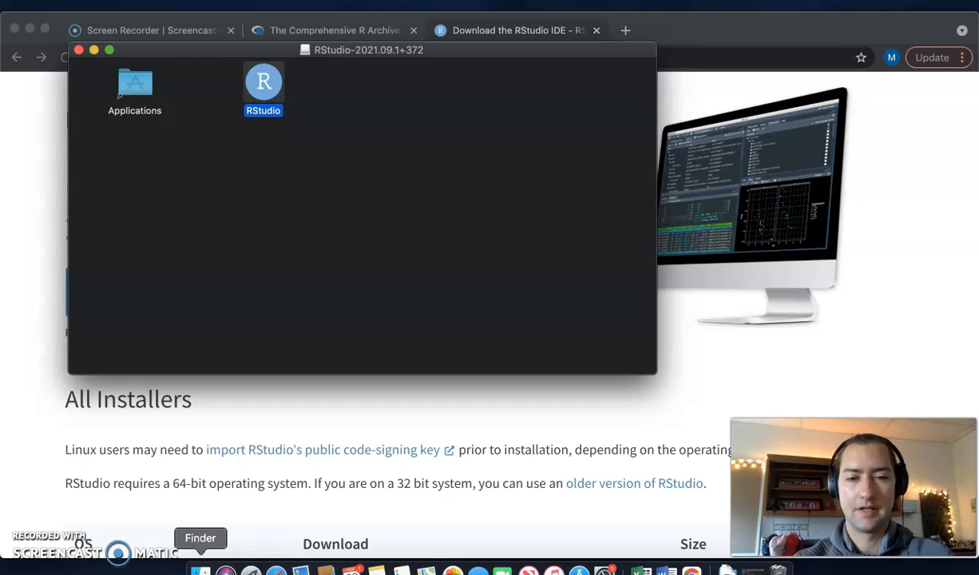
pyautogui.click(199, 570)
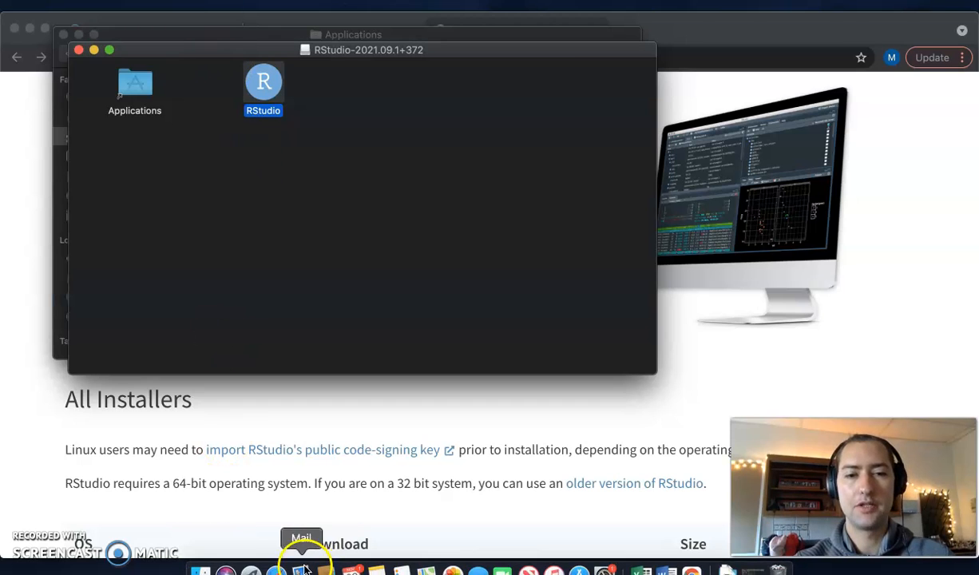
pyautogui.click(250, 570)
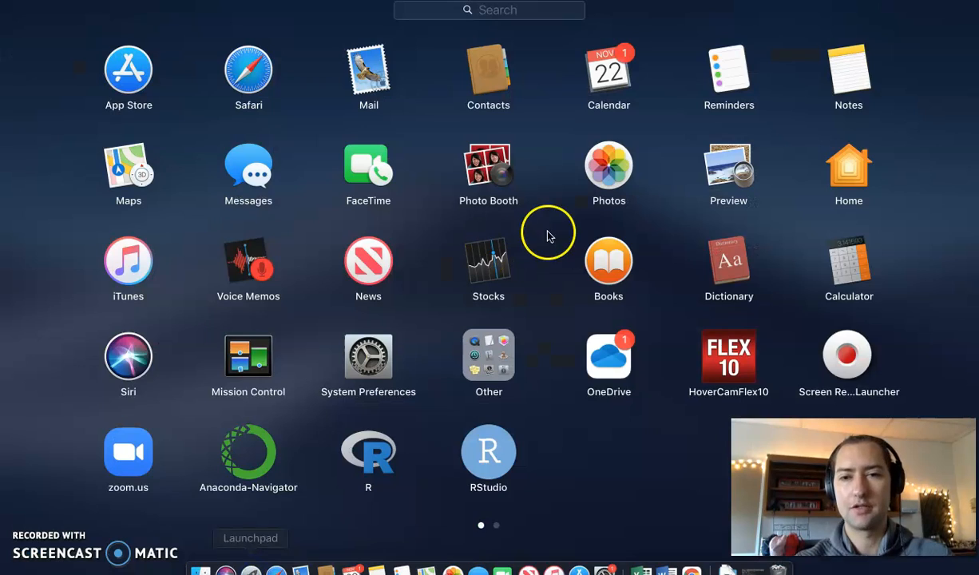
pyautogui.click(486, 455)
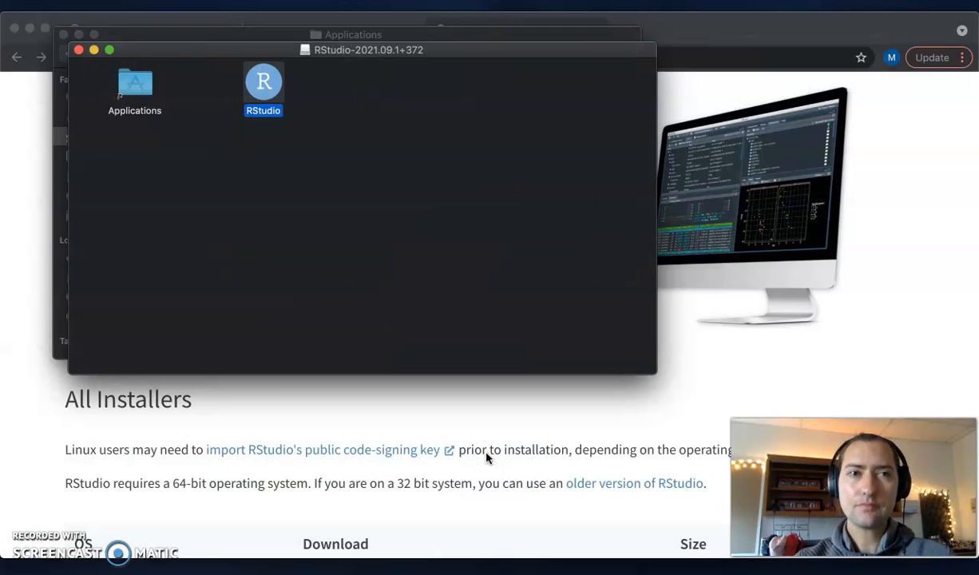
pyautogui.moveTo(414, 571)
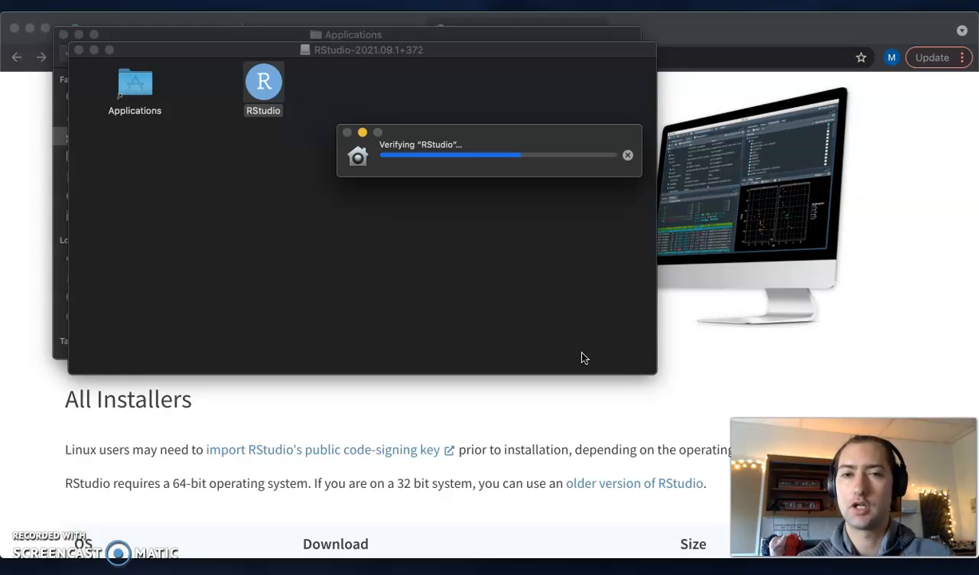
pyautogui.click(635, 224)
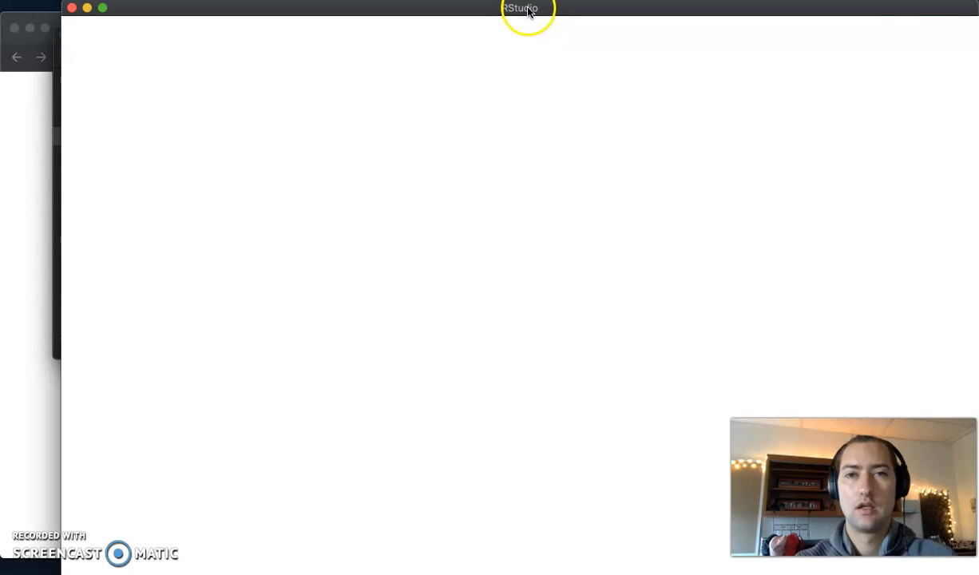
pyautogui.moveTo(527, 8); pyautogui.dragTo(488, 33)
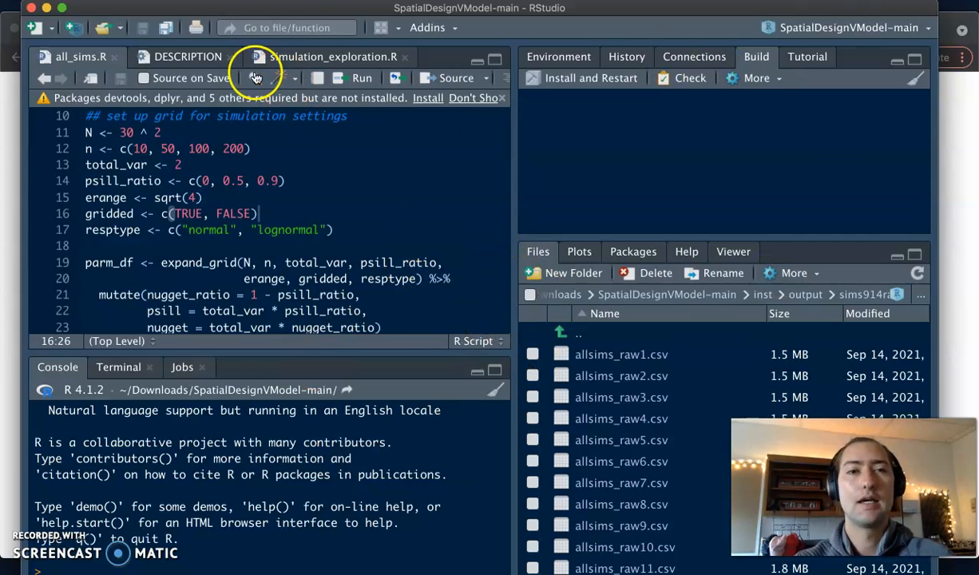
# Close the all_sims.R script and the SpatialDesignVModel-main project
pyautogui.click(108, 57)
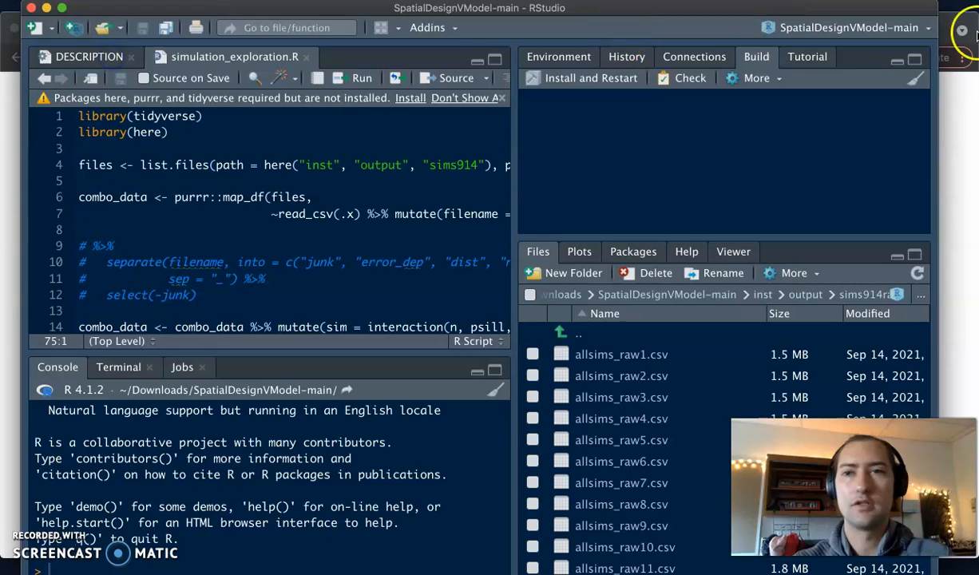
pyautogui.click(926, 24)
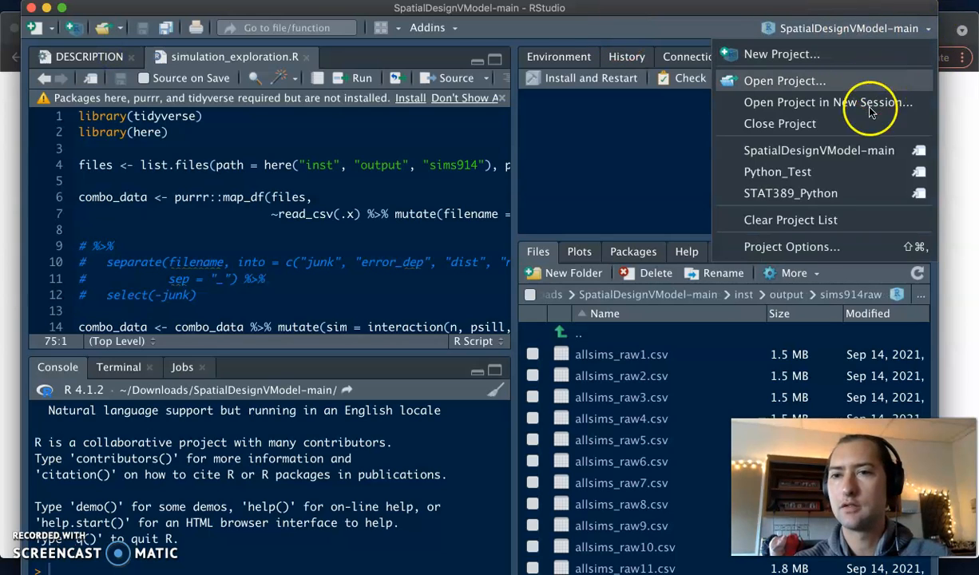
pyautogui.click(825, 124)
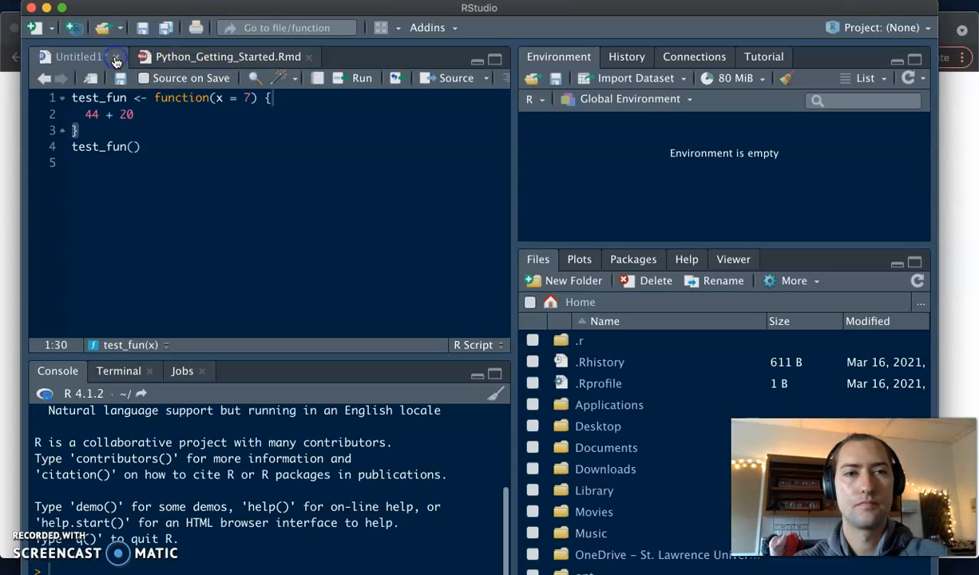
# Close the Untitled1 script and the Python_Getting_Started.Rmd file
pyautogui.click(116, 61)
pyautogui.click(115, 57)
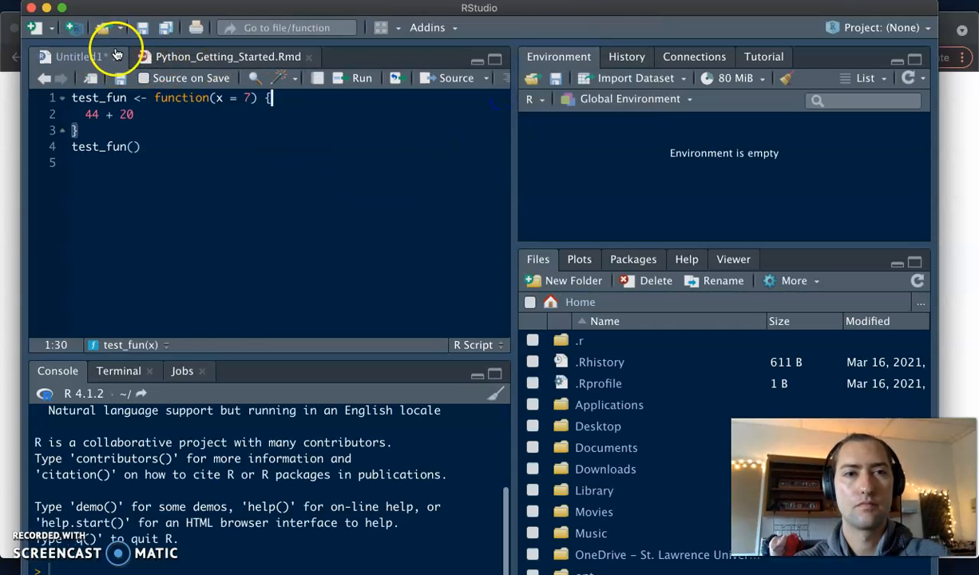
pyautogui.click(202, 56)
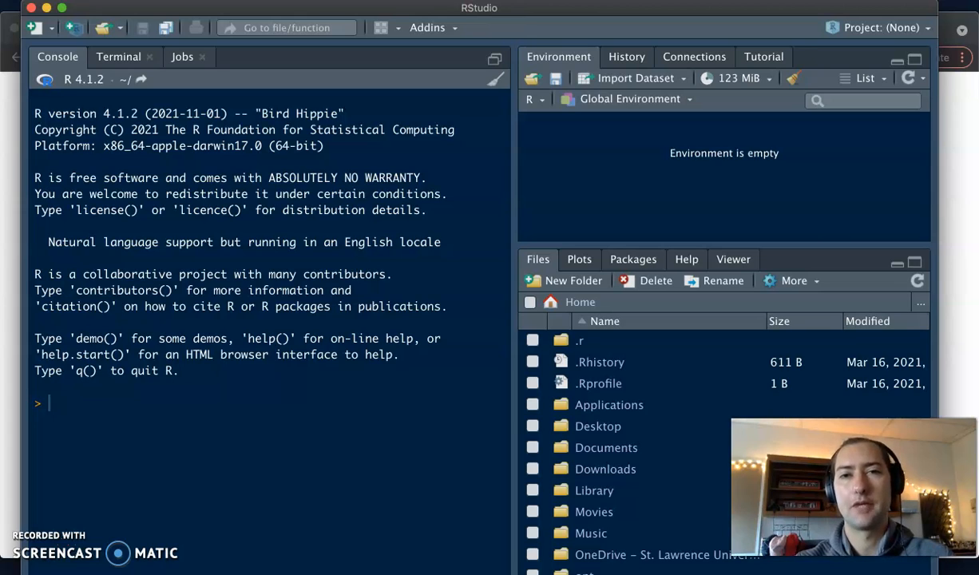
# Ensure that showing output inline for all R Markdown documents is turned off in the global options, and confirm
pyautogui.click(476, 0)
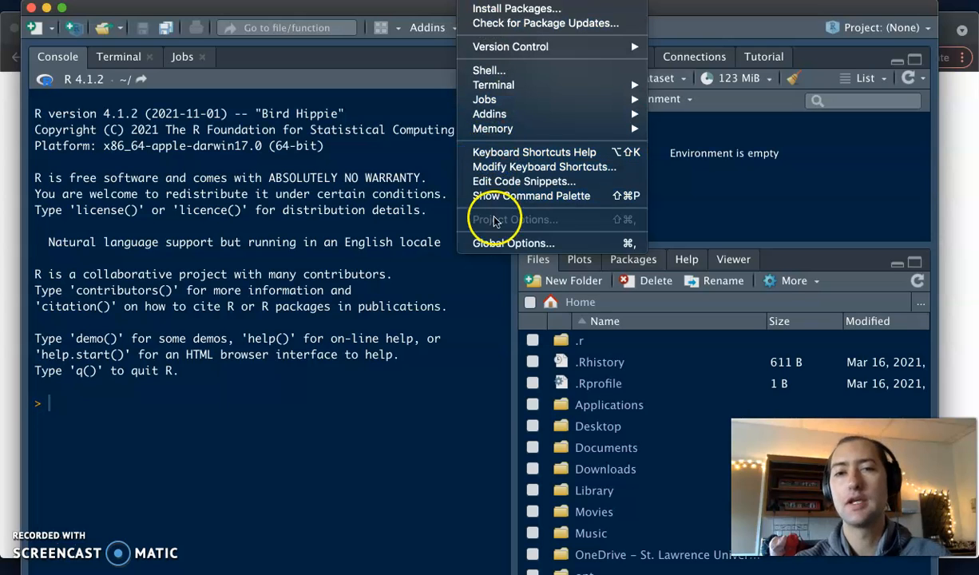
pyautogui.click(497, 244)
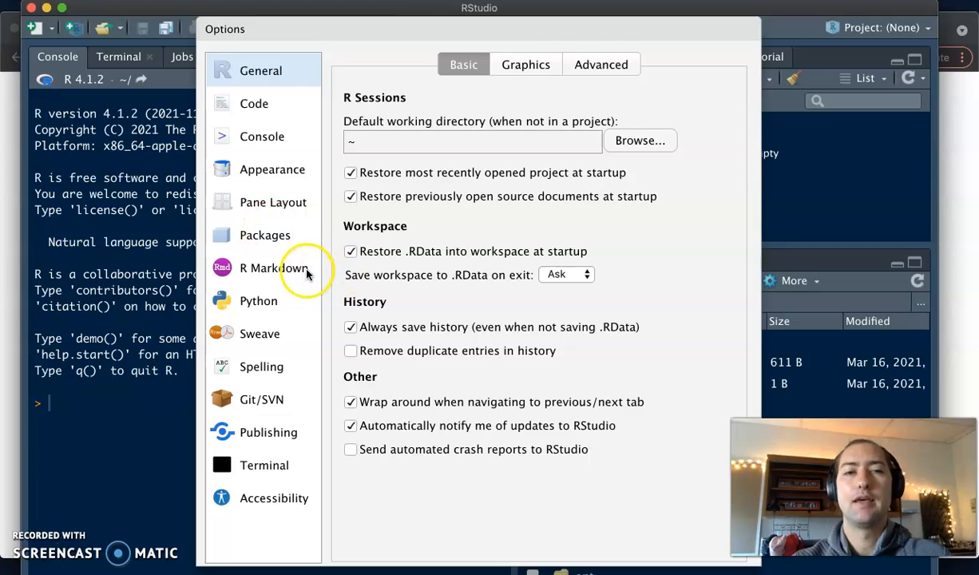
pyautogui.click(264, 268)
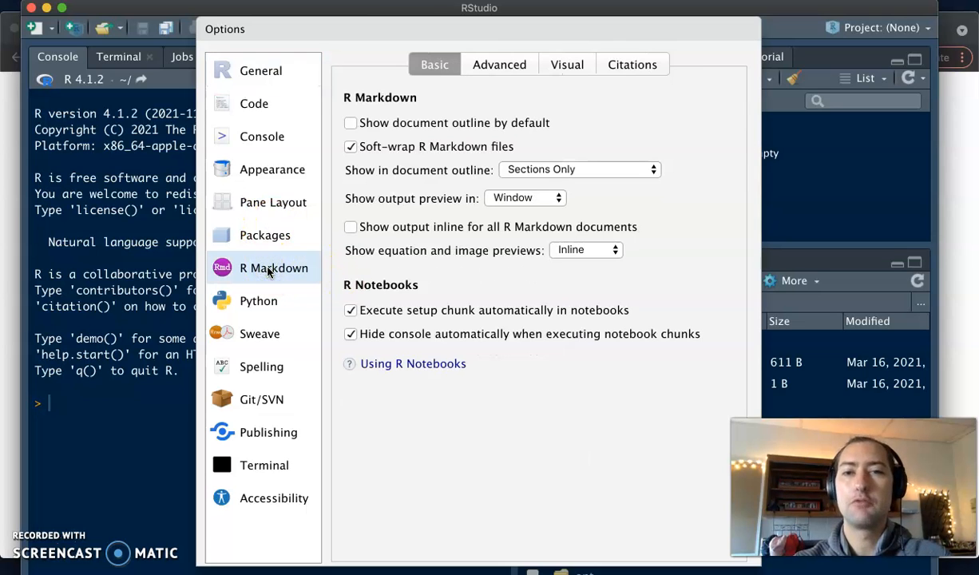
pyautogui.click(352, 227)
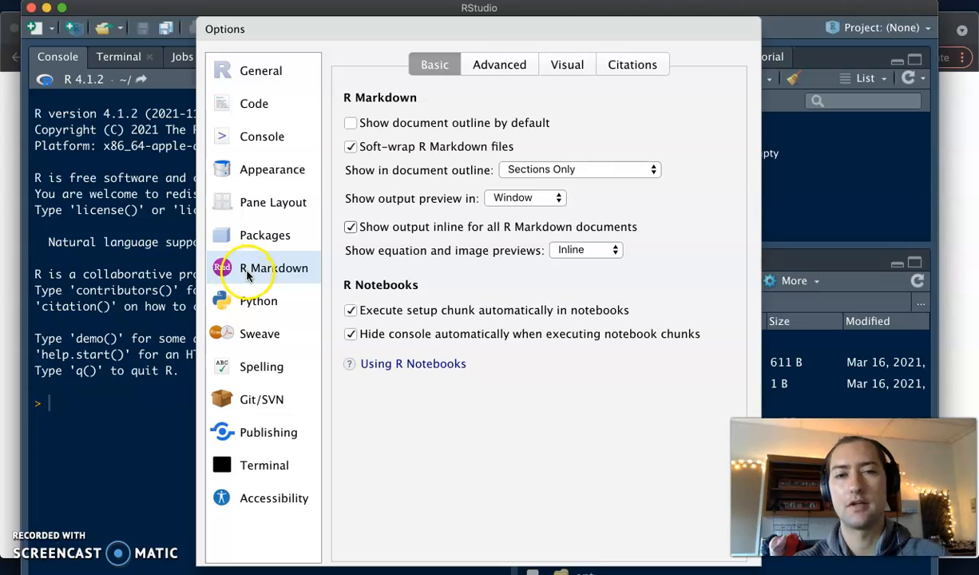
pyautogui.click(351, 228)
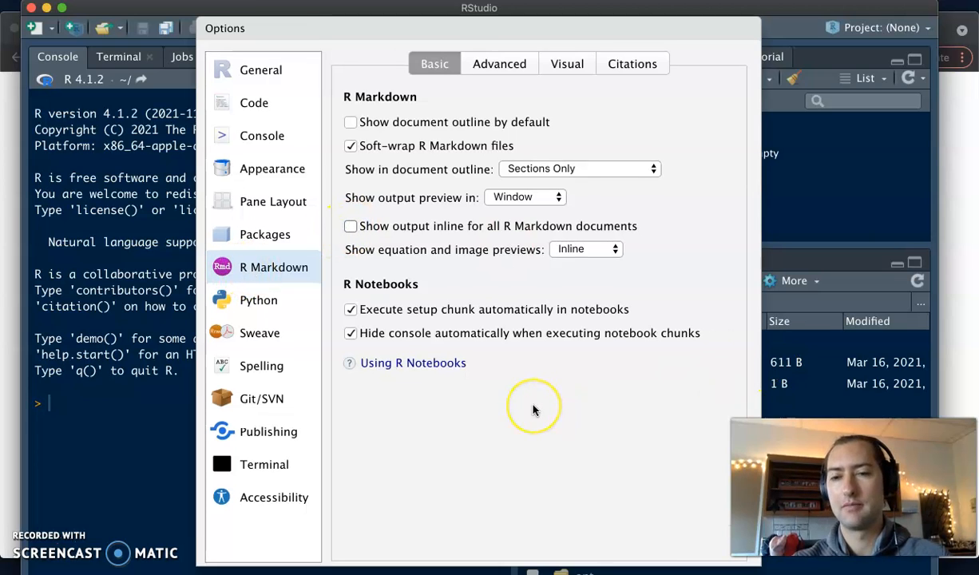
pyautogui.scroll(-2, 534, 407)
pyautogui.click(559, 542)
pyautogui.click(562, 541)
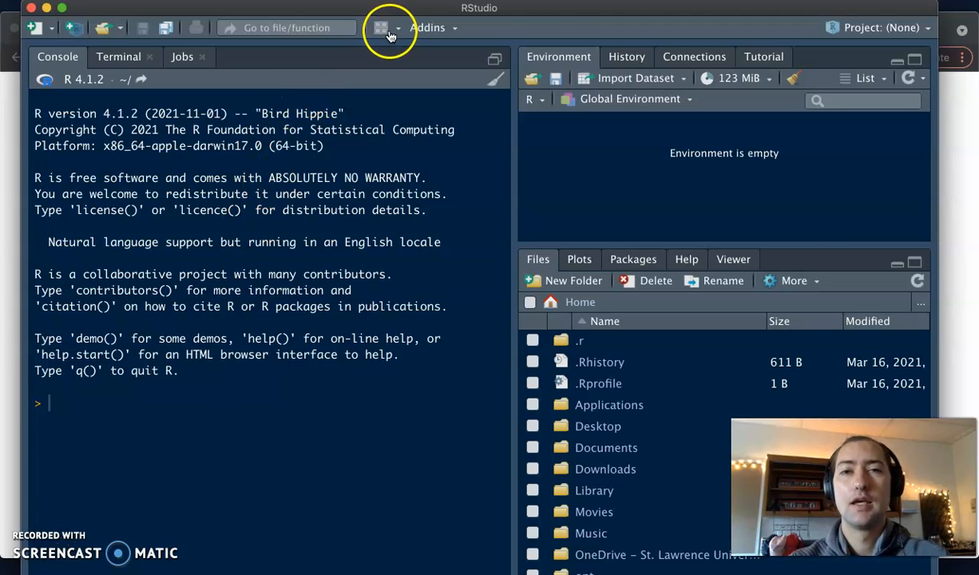
# Preview the Clouds Midnight and Clouds editor themes in the global appearance options, choose Cobalt and confirm
pyautogui.click(452, 0)
pyautogui.click(525, 240)
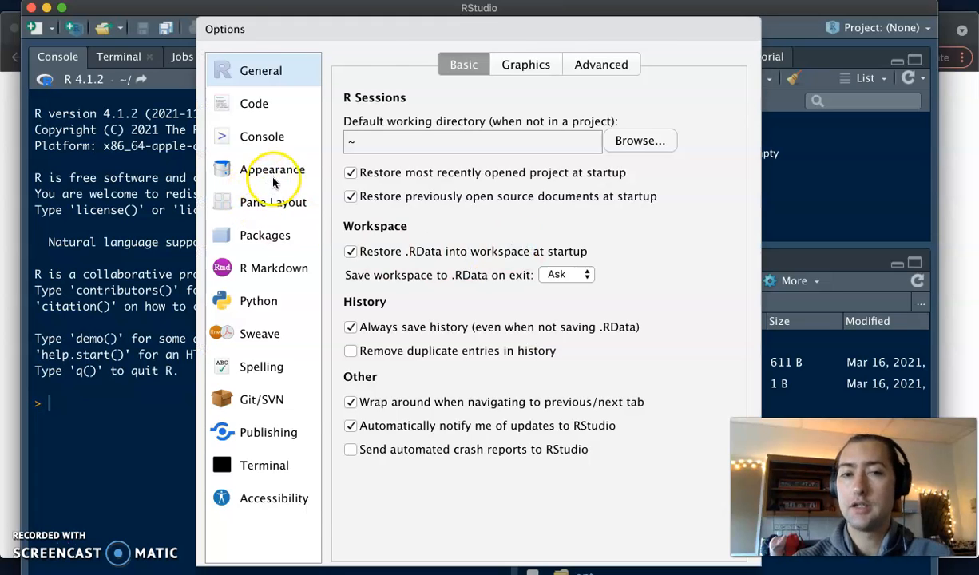
pyautogui.click(271, 180)
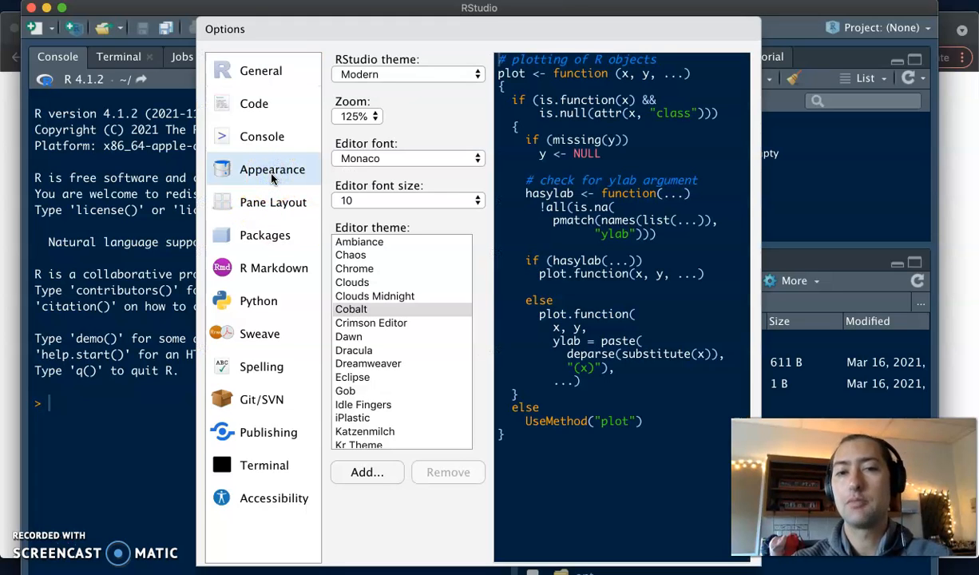
pyautogui.click(361, 311)
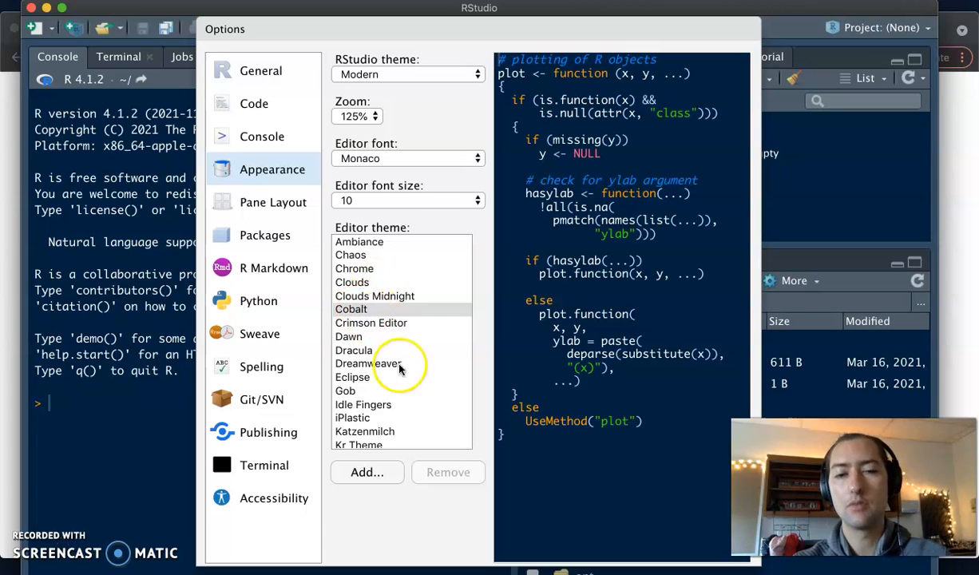
pyautogui.scroll(-3, 462, 492)
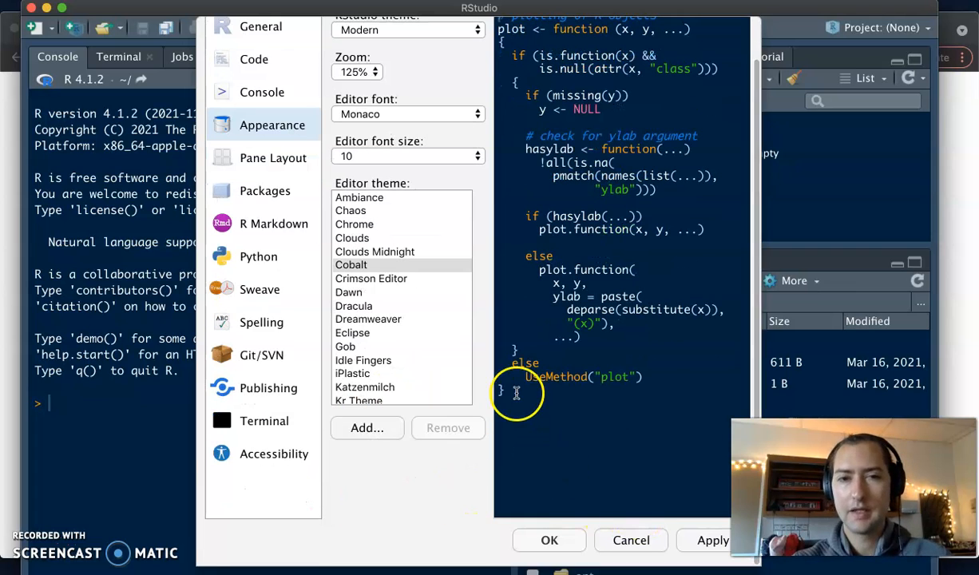
pyautogui.click(398, 252)
pyautogui.click(384, 239)
pyautogui.click(383, 264)
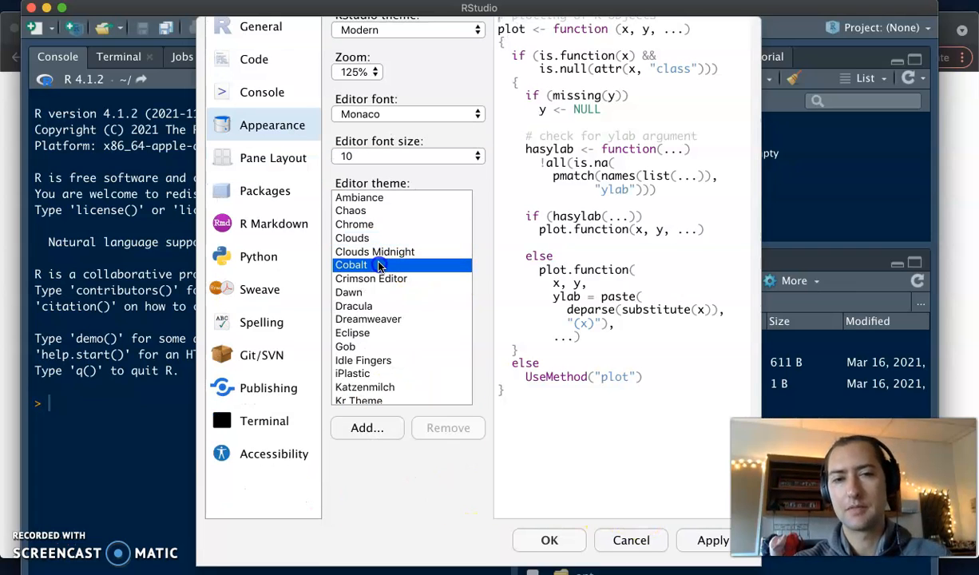
pyautogui.click(550, 538)
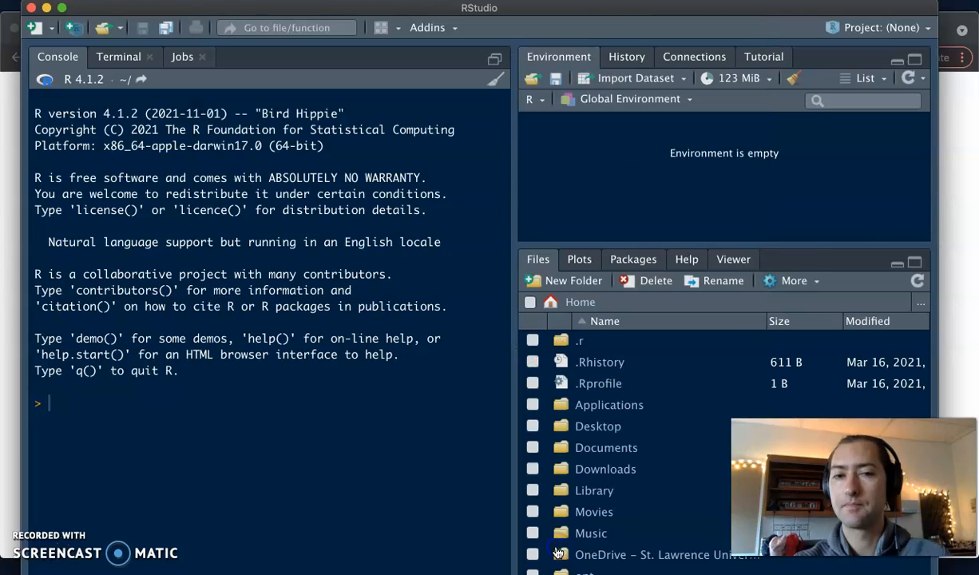